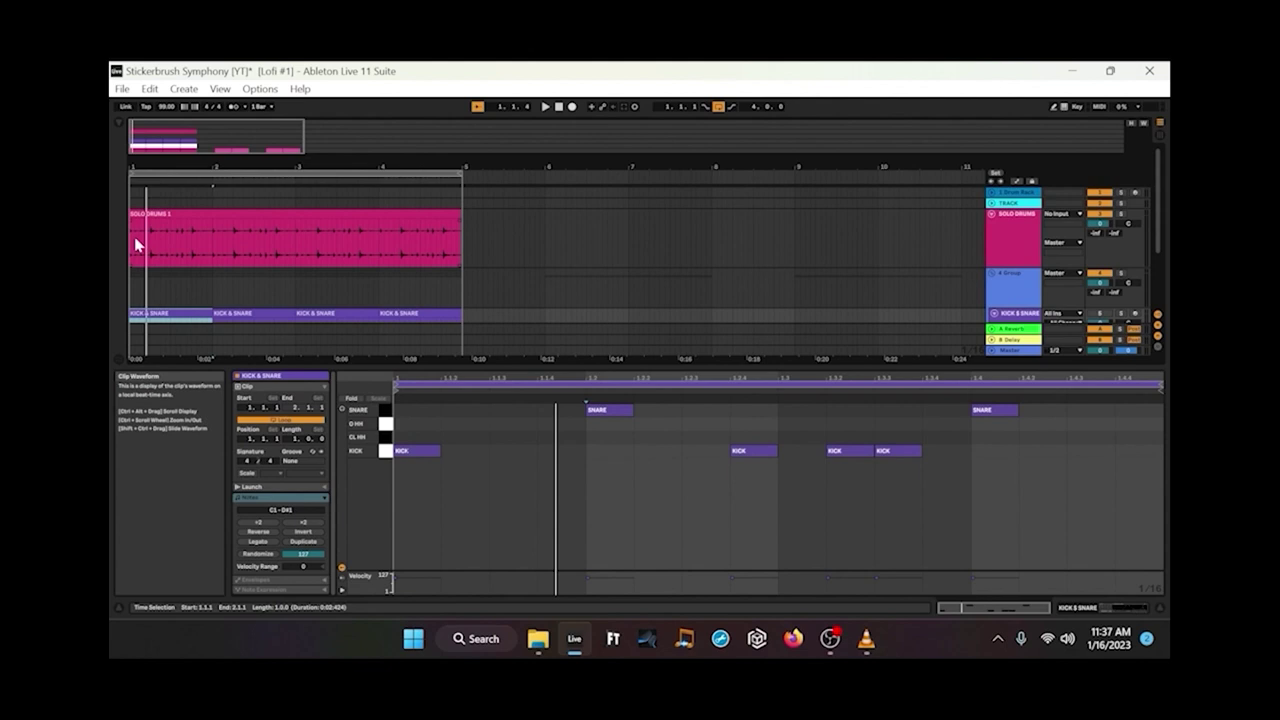
Fold the SOLO DRUMS track and play the KICK & SNARE pattern with its first clip's notes shown.
key("space")
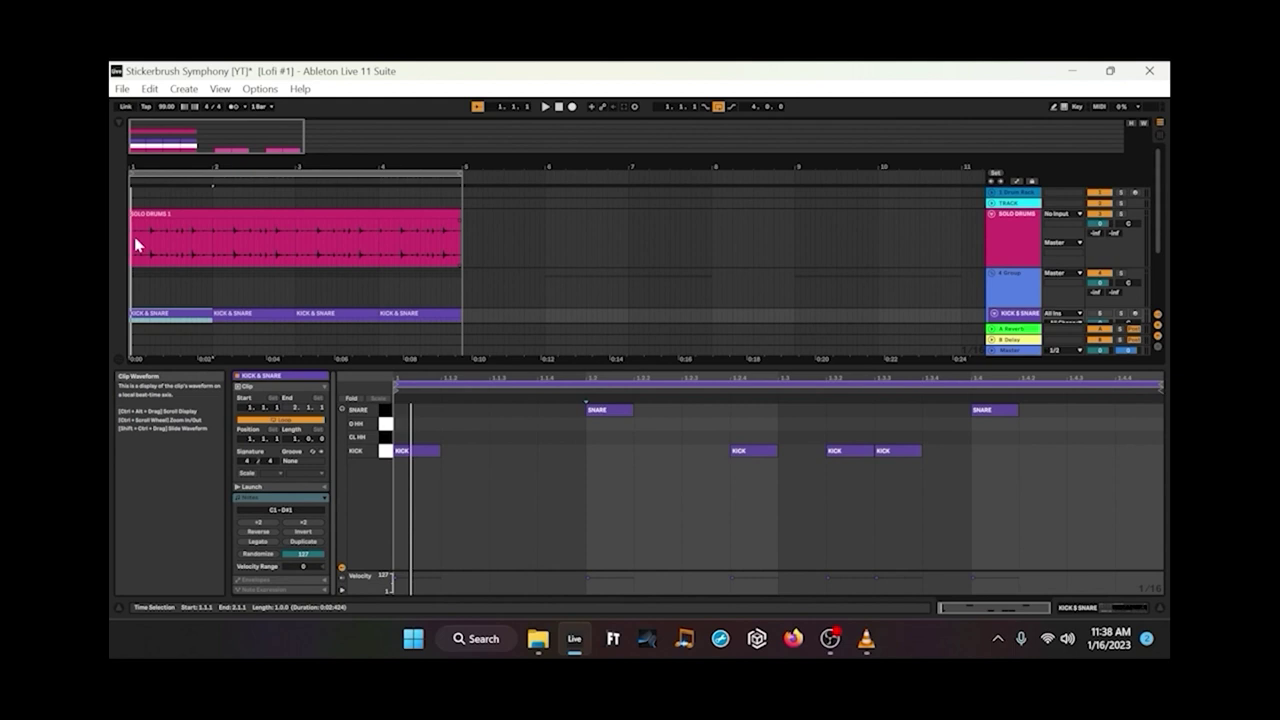
left_click(992, 219)
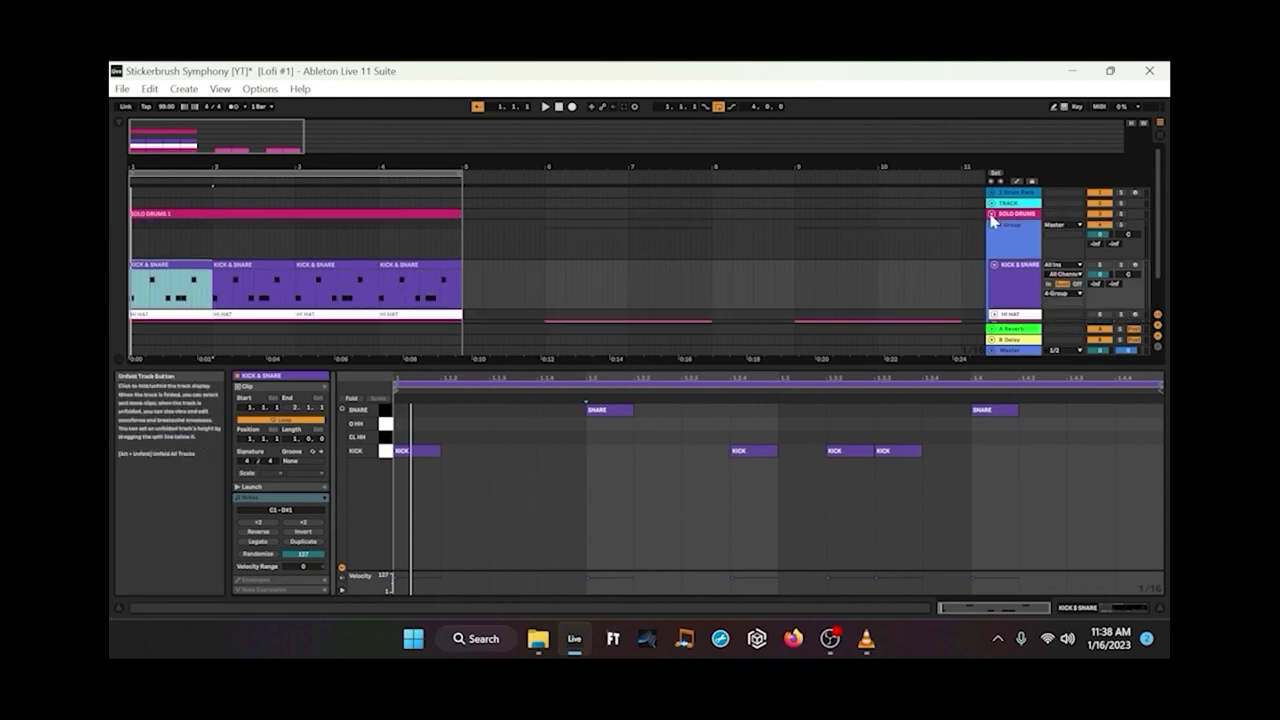
left_click(158, 260)
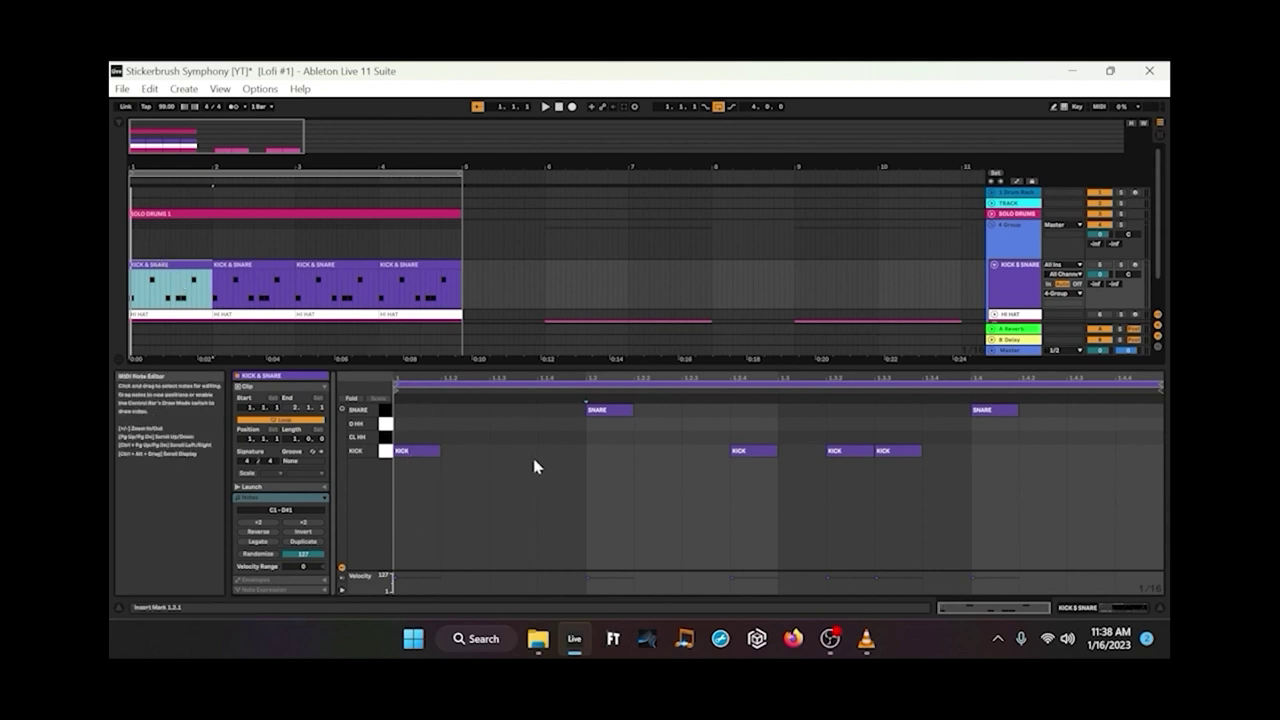
key("space")
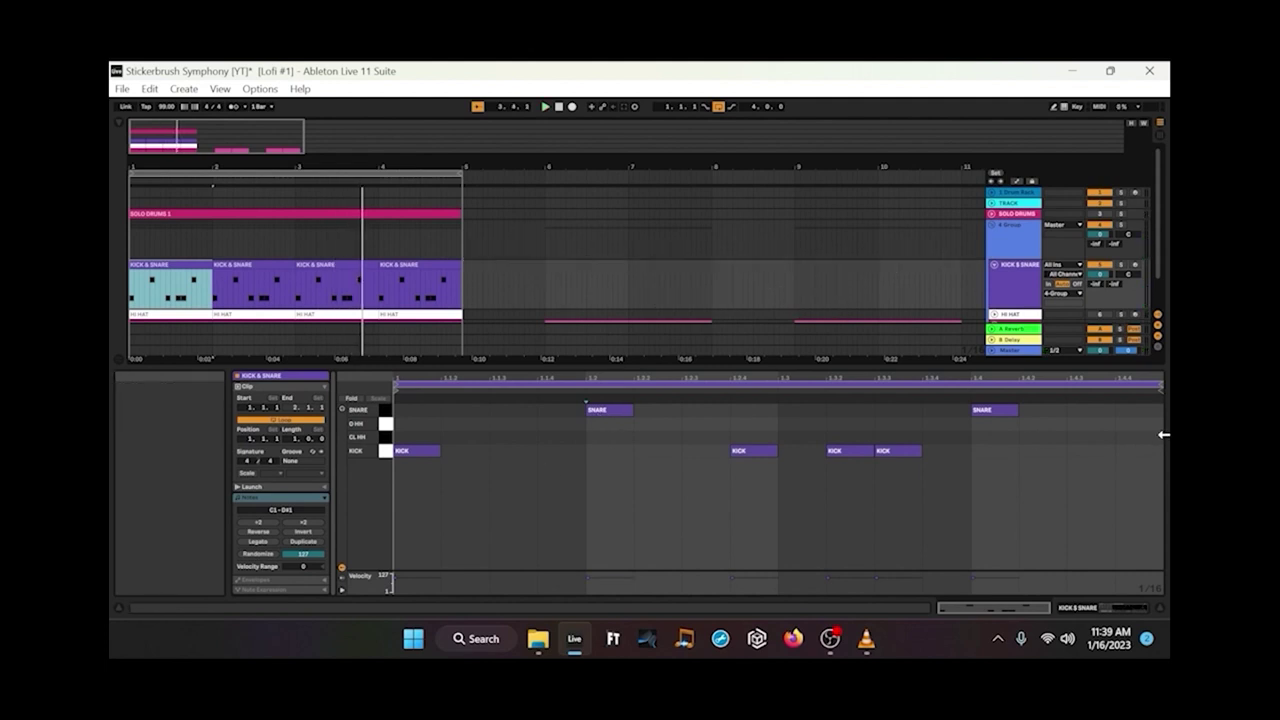
left_click(591, 418)
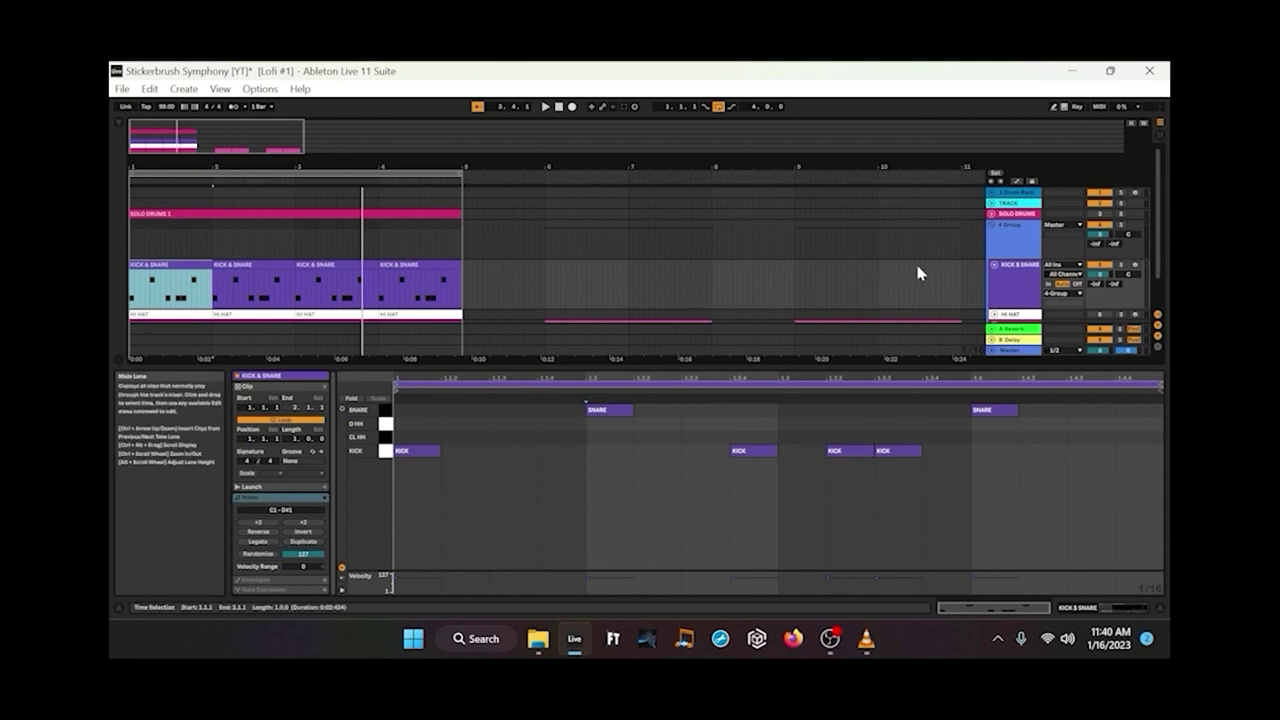
Fold the KICK & SNARE track, unfold HI HAT and play its pattern, with the metronome on for part of it.
left_click(992, 265)
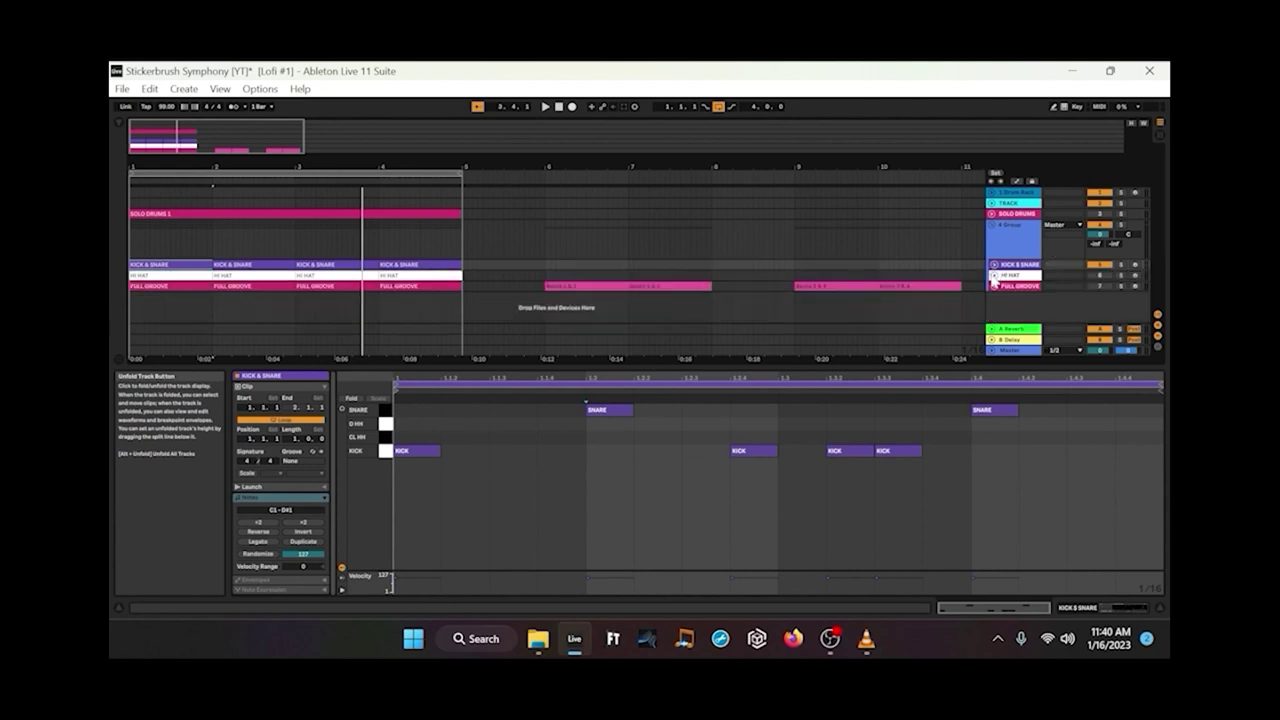
left_click(993, 275)
left_click(186, 276)
key("space")
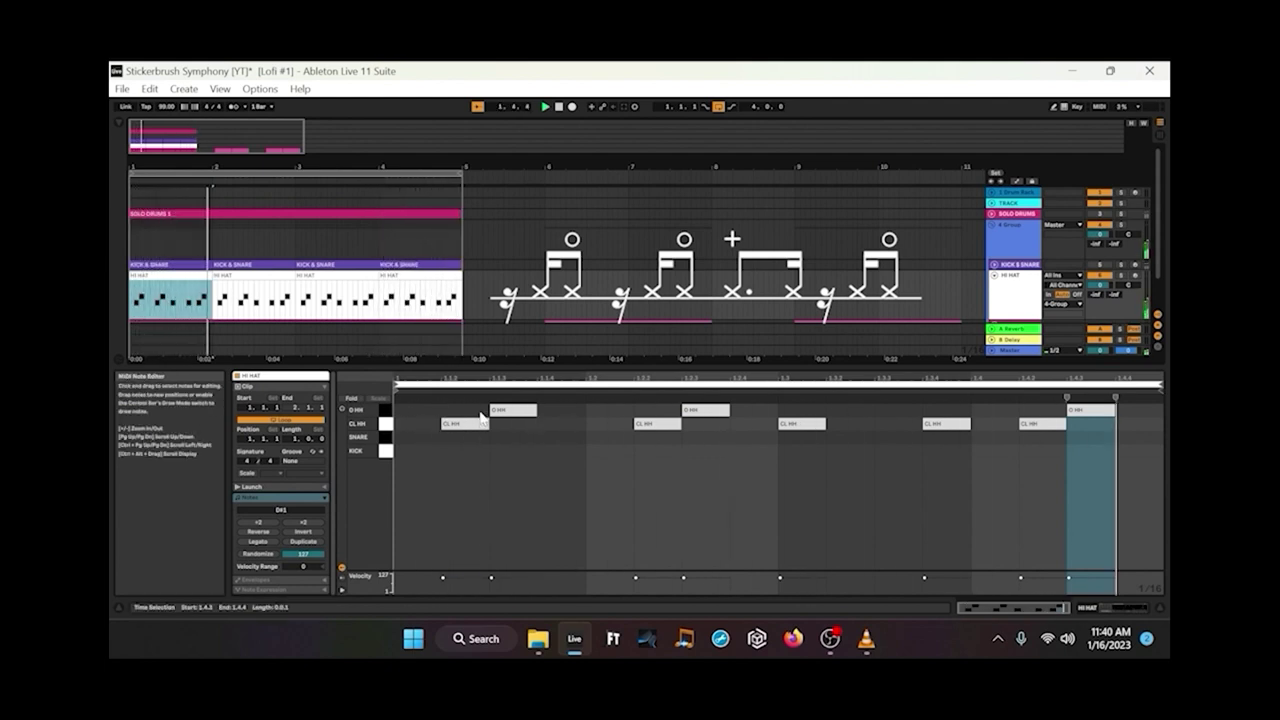
left_click(233, 109)
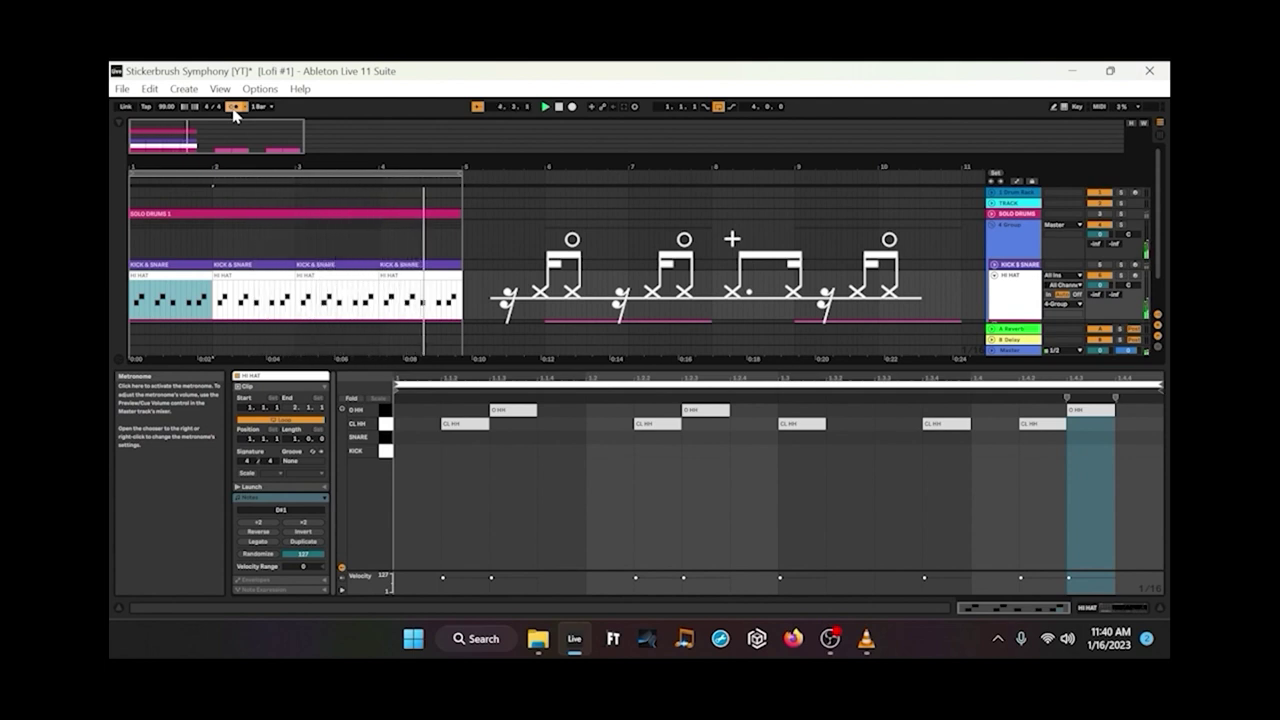
left_click(233, 108)
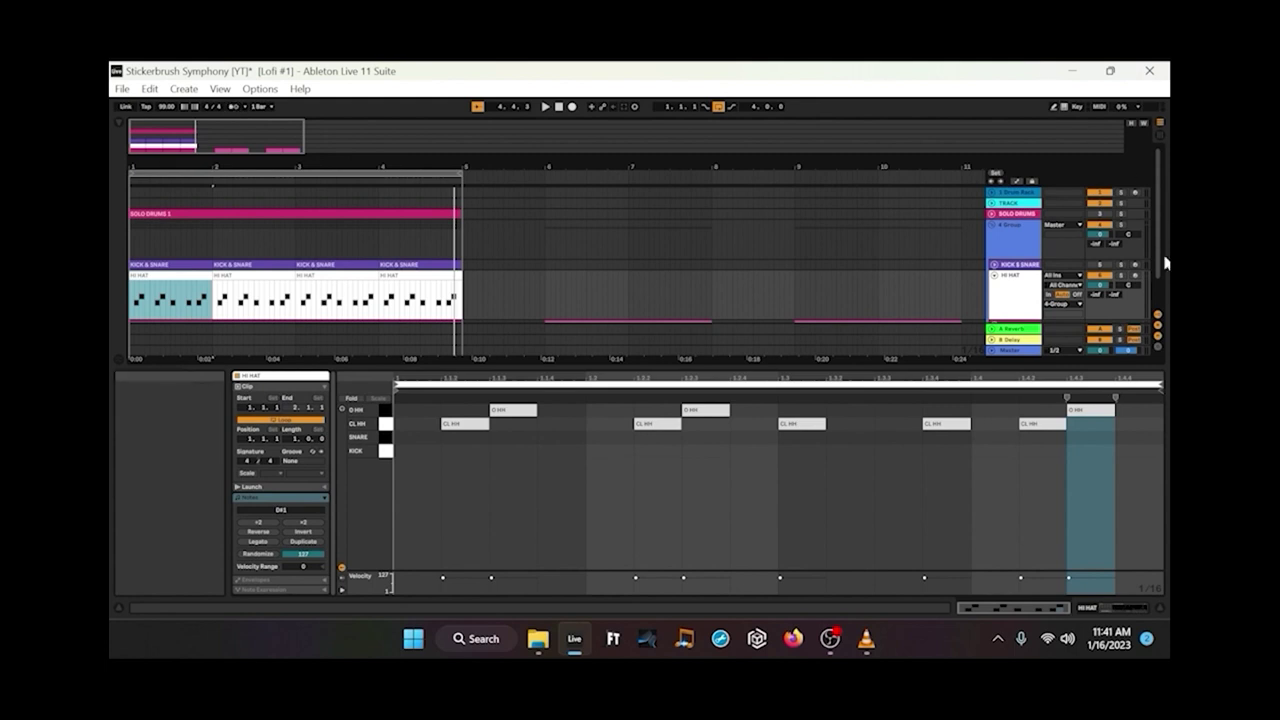
Fold the HI HAT track, unfold FULL GROOVE and play the groove with its first clip's notes shown.
scroll(1157, 241, "down", 1)
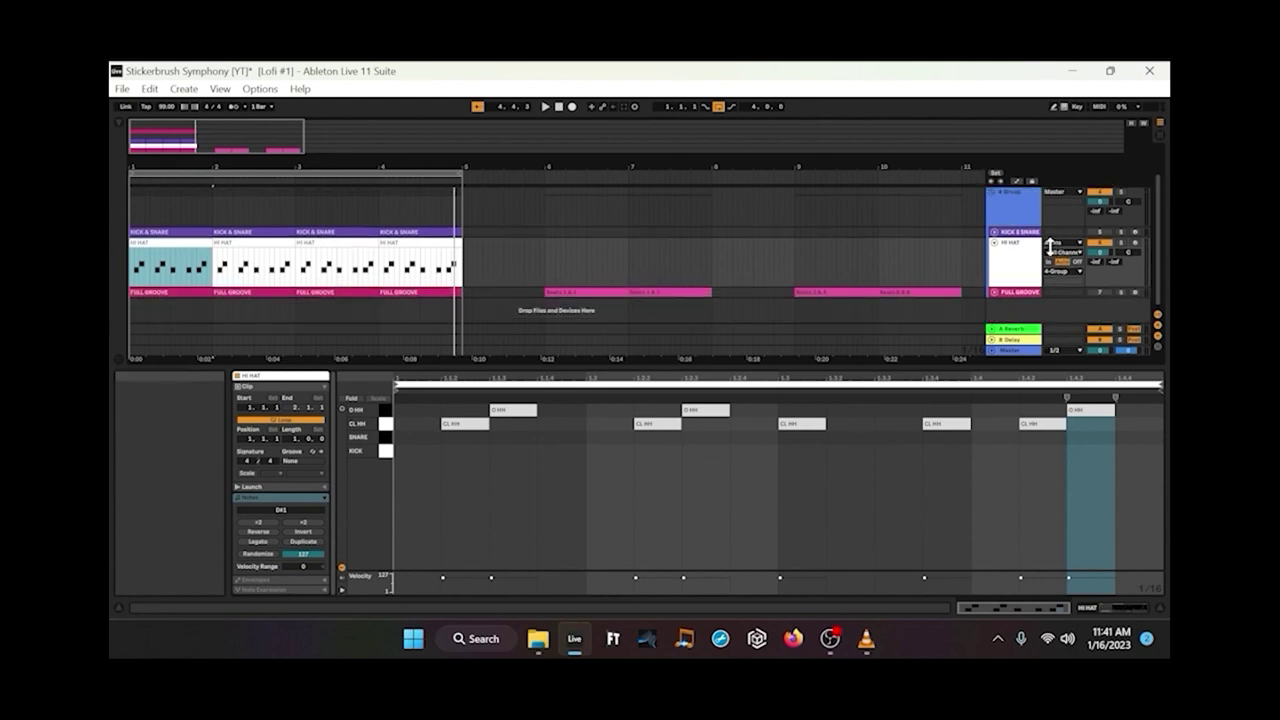
left_click(995, 244)
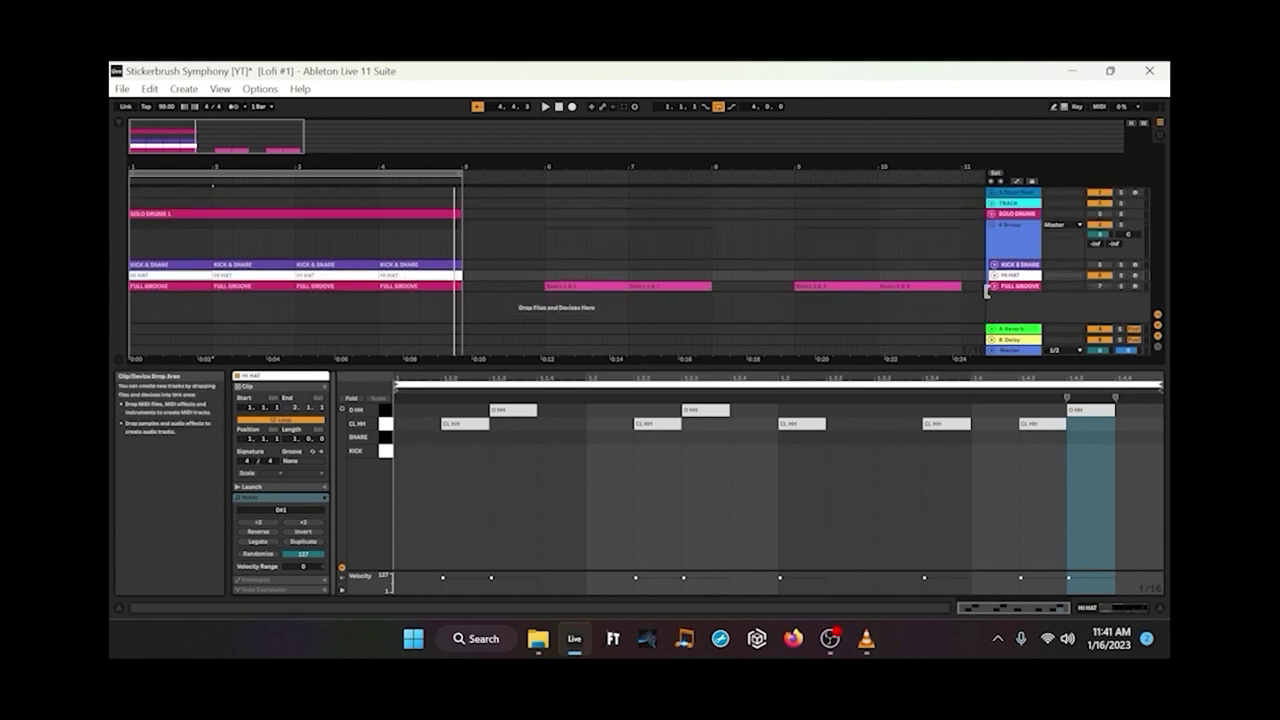
left_click(993, 280)
left_click(152, 280)
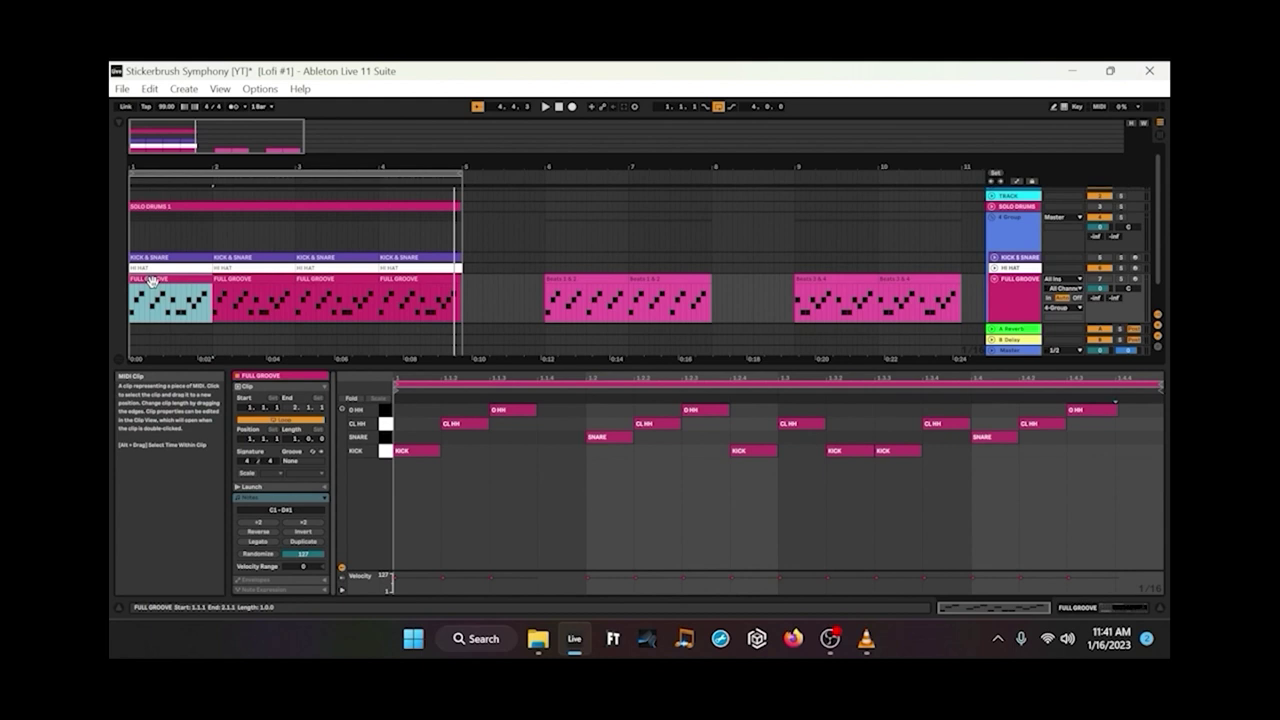
key("space")
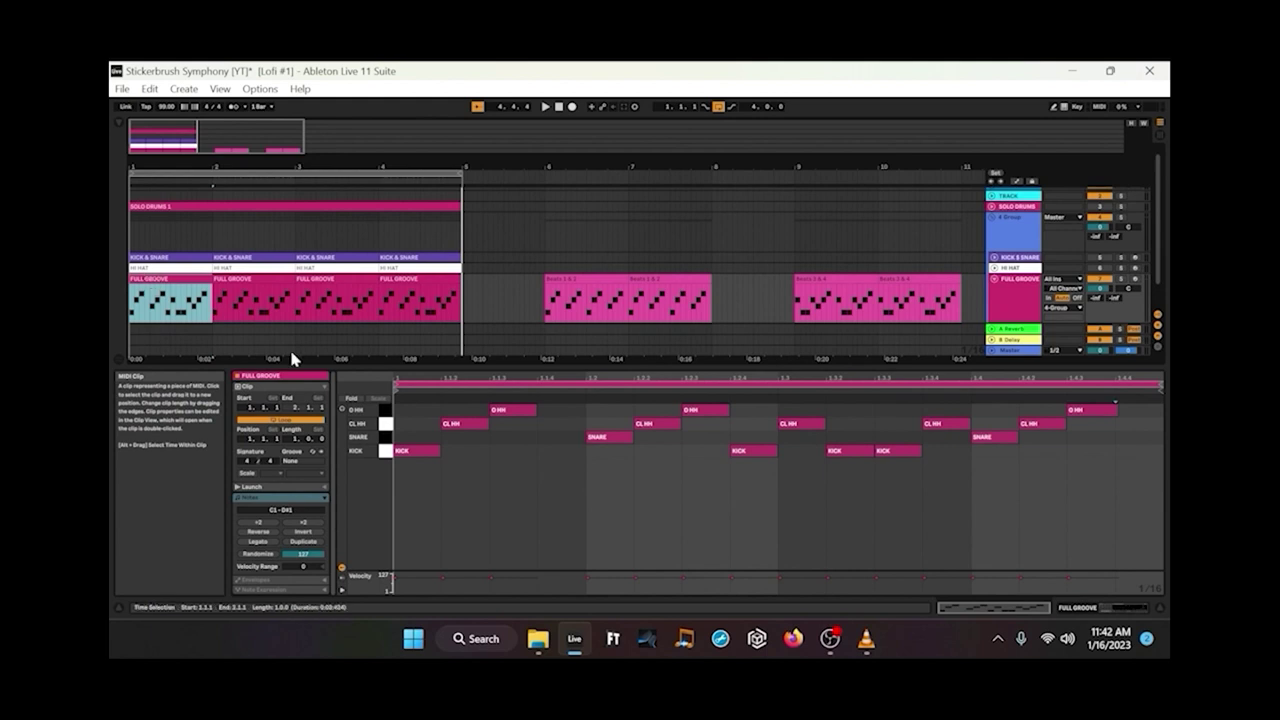
Loop the two Beats 1 & 2 clips on the FULL GROOVE track, from bar 6 for two bars, and play them.
left_click(576, 277)
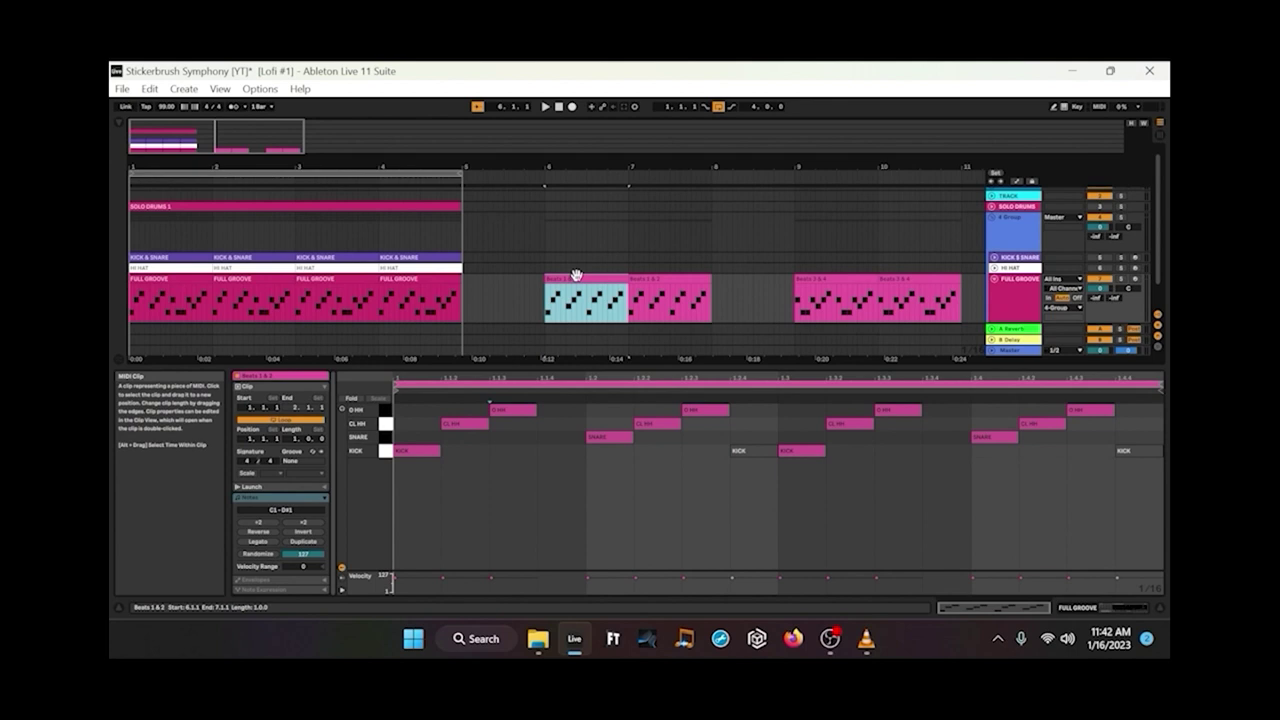
left_click(574, 282)
left_click_drag(632, 293, 716, 300)
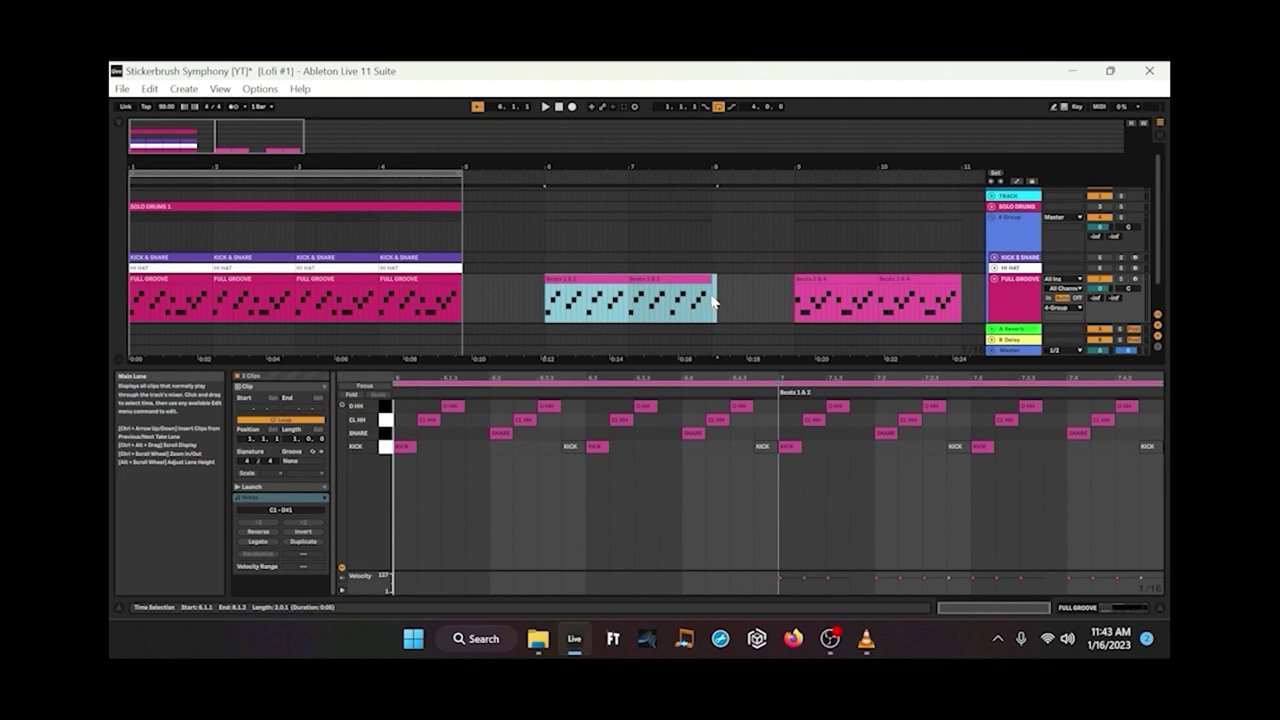
left_click(710, 298)
left_click_drag(710, 298, 545, 310)
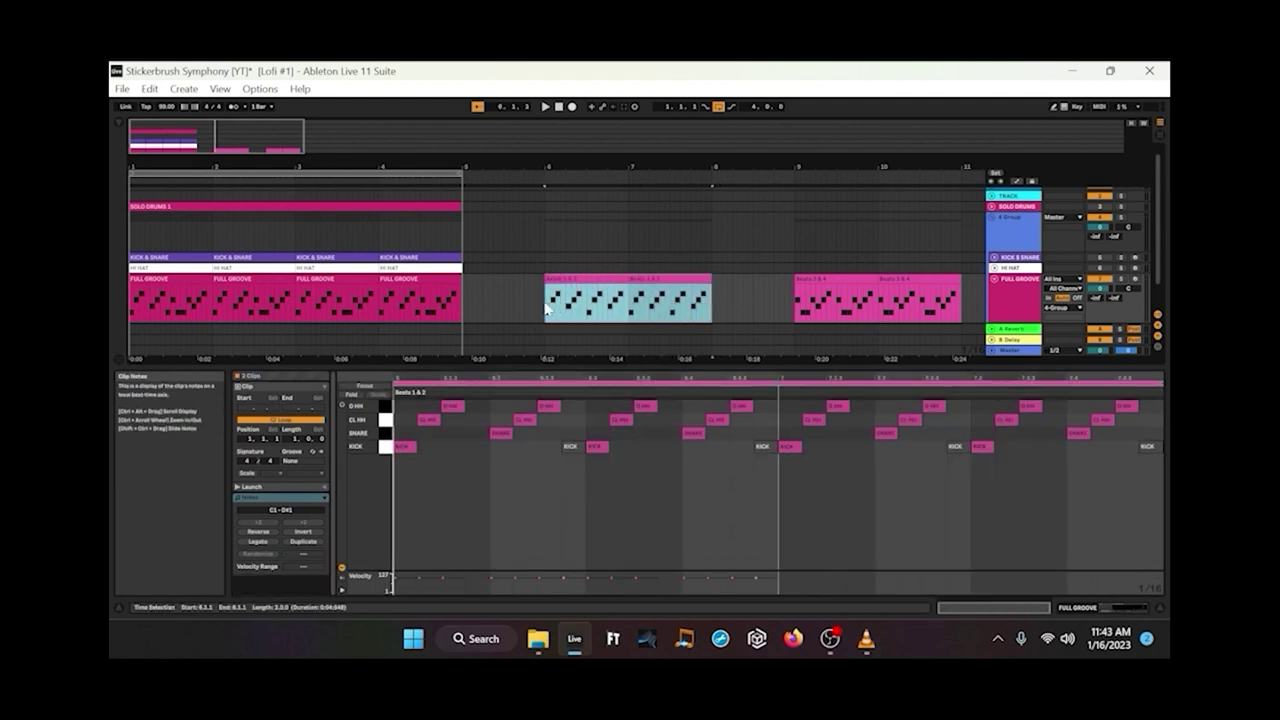
key("ctrl+l")
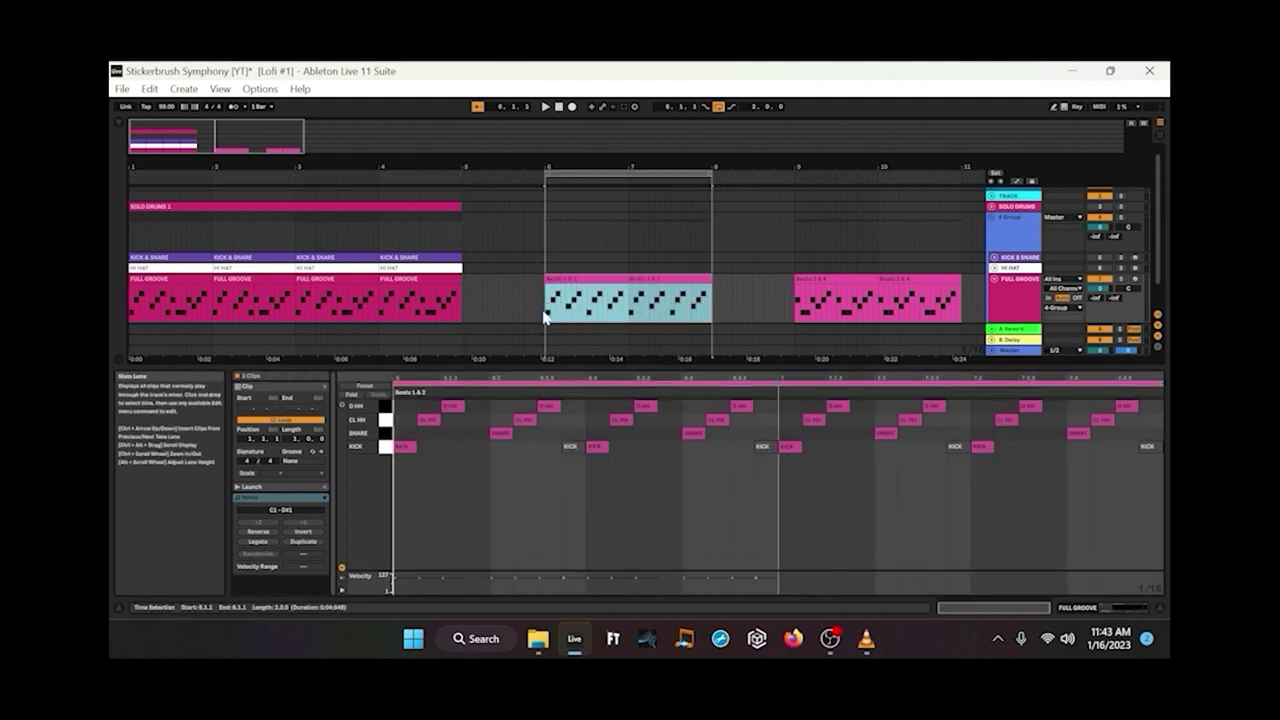
left_click(546, 322)
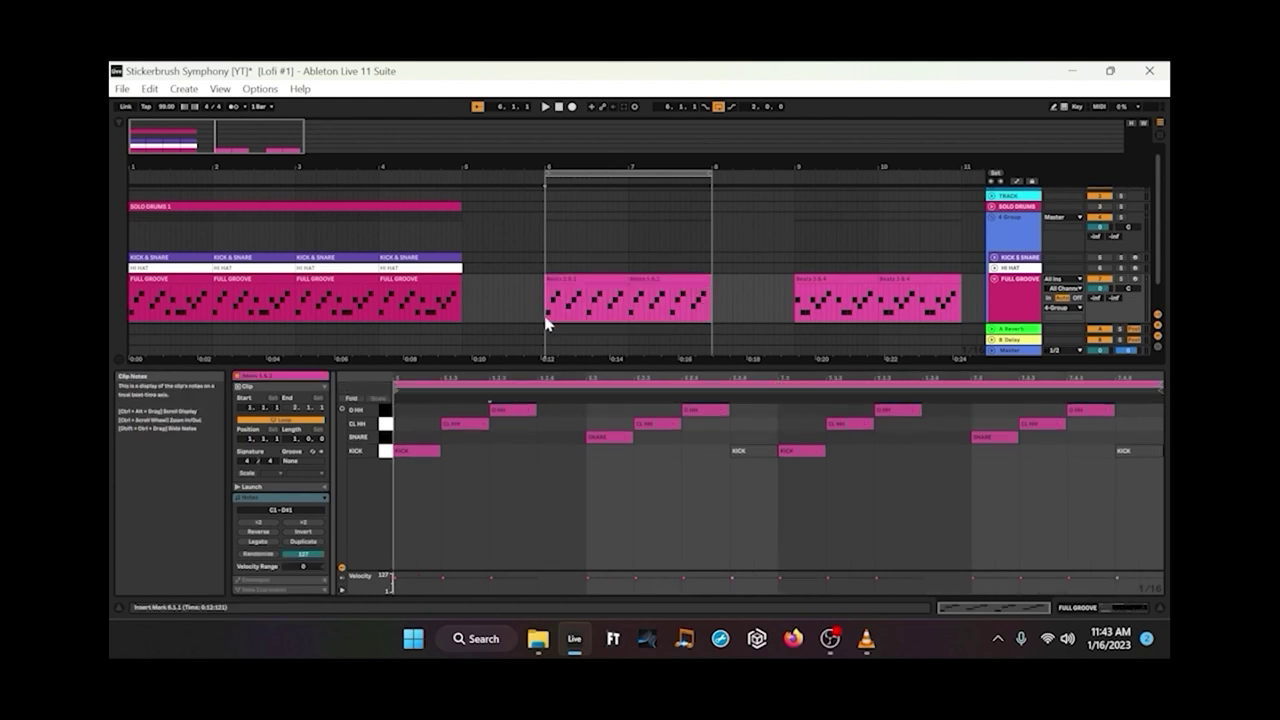
key("space")
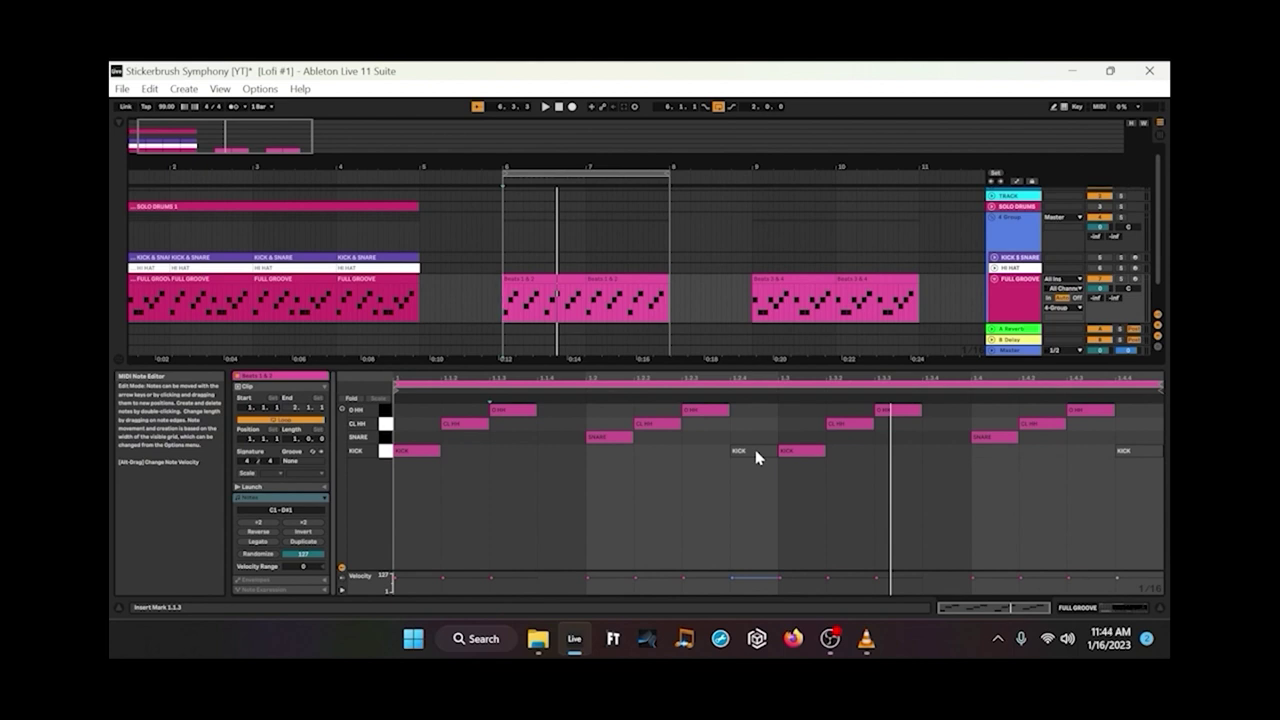
Move the two-bar loop to bar 9, over the two Beats 3 & 4 clips, and play them.
left_click(606, 175)
left_click_drag(606, 175, 857, 175)
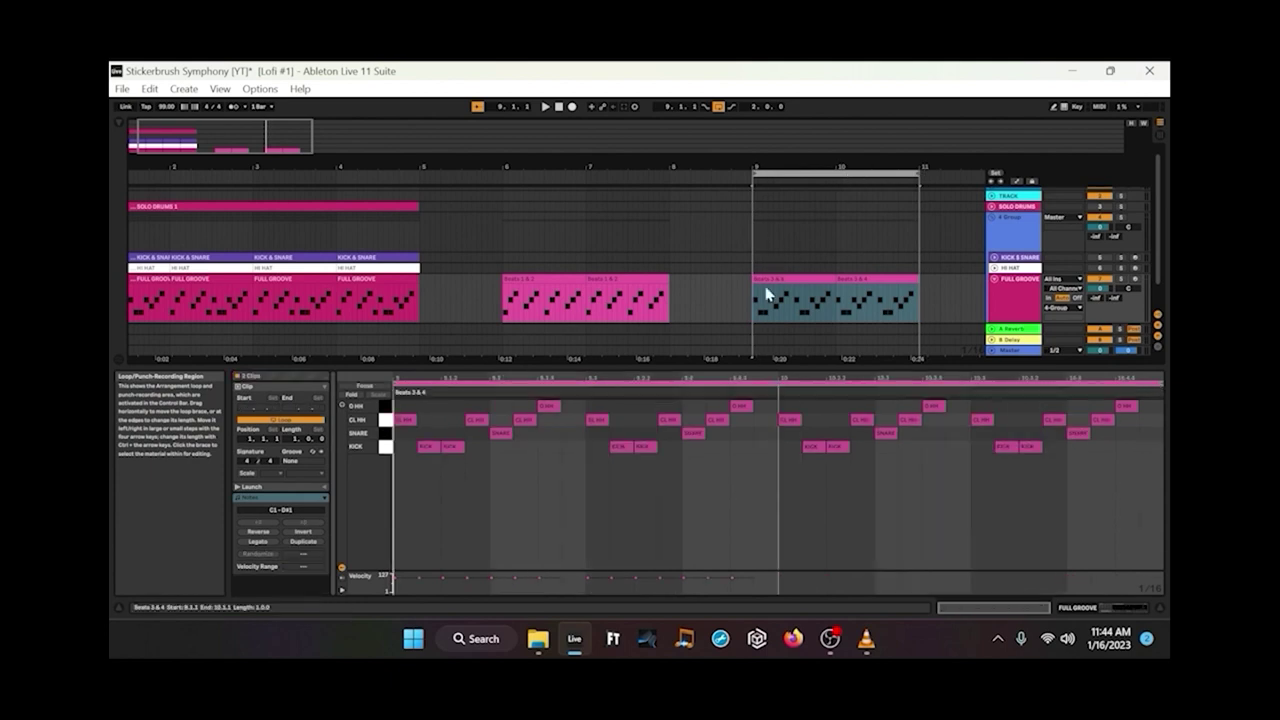
left_click(755, 295)
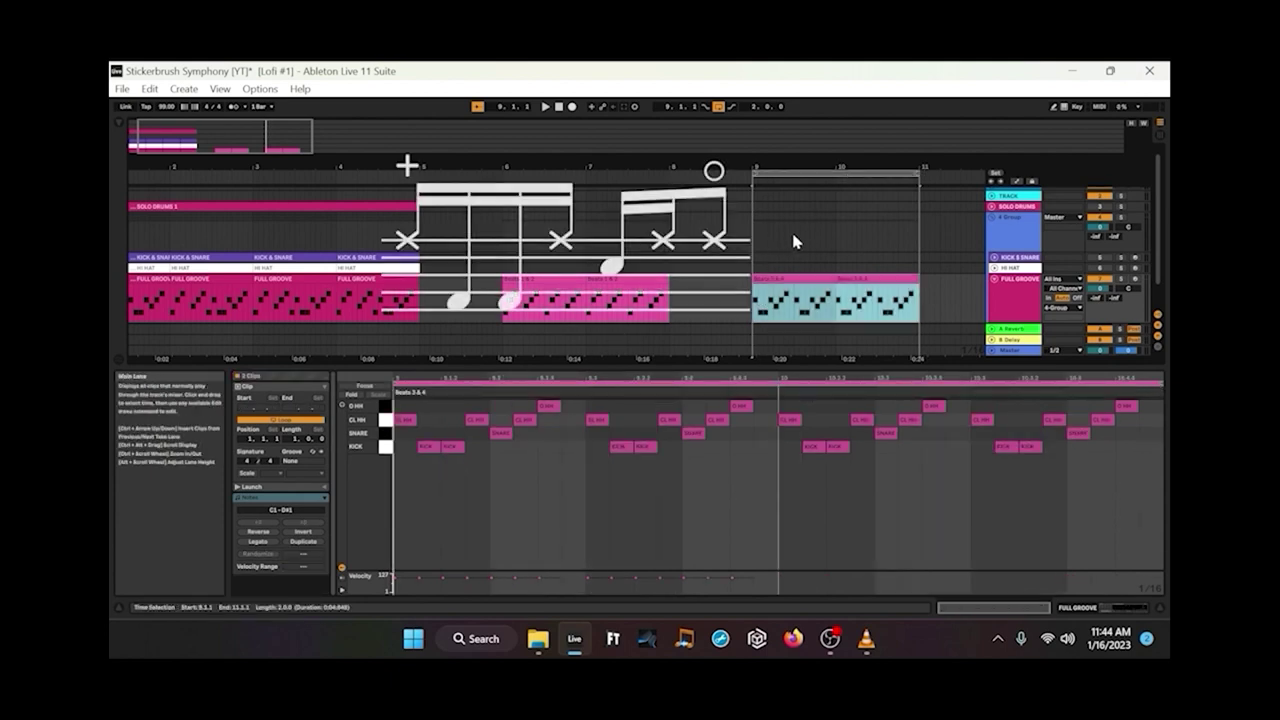
key("space")
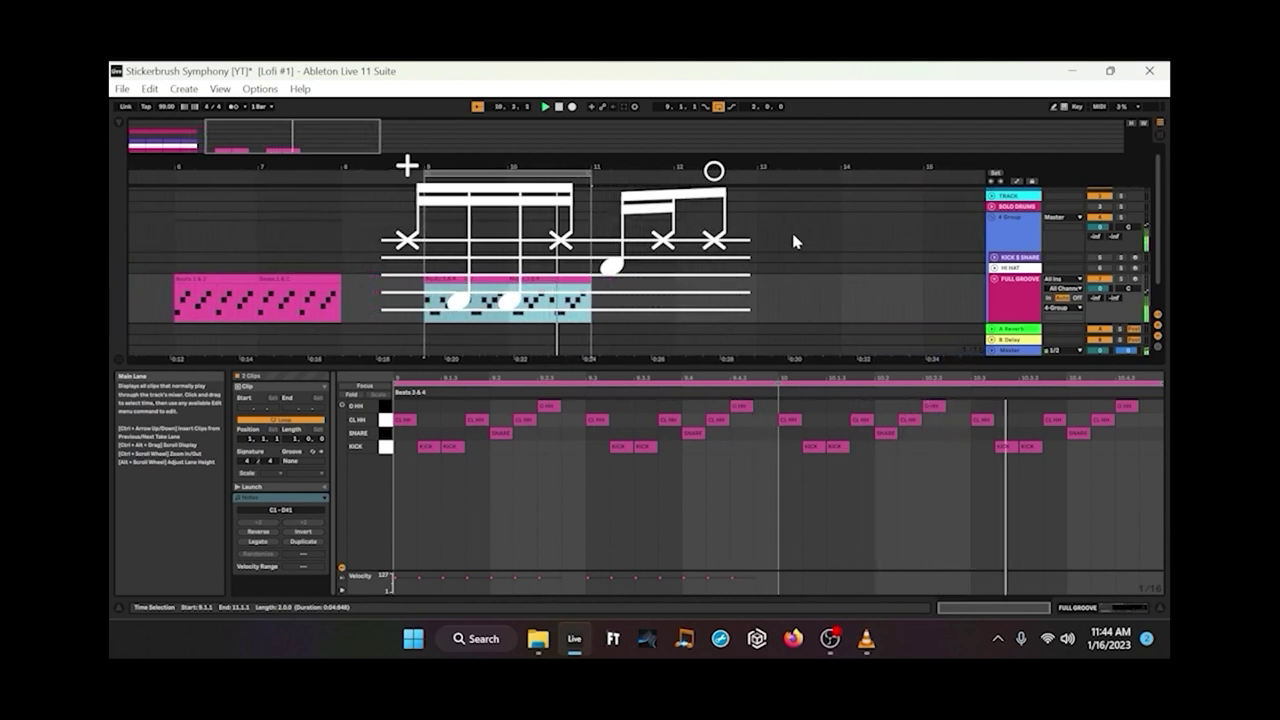
key("space")
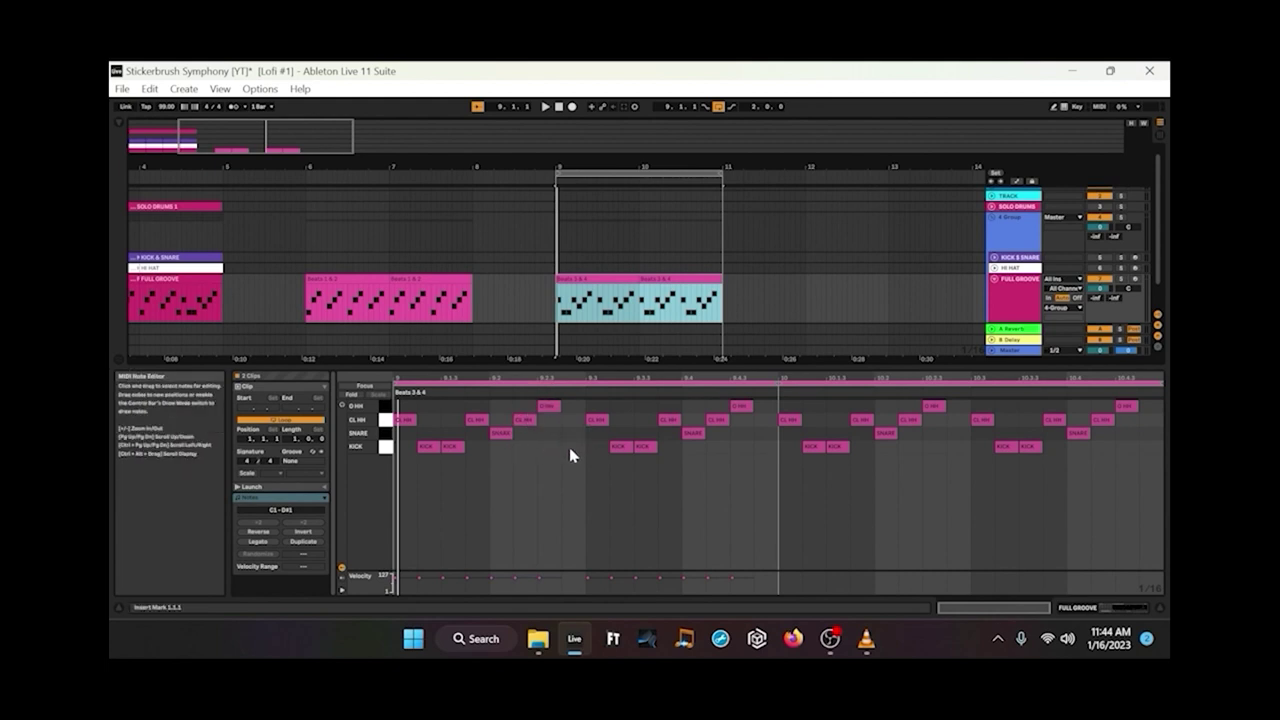
Compare the notes of the second Beats 1 & 2 and Beats 3 & 4 clips with those of the first FULL GROOVE clip.
left_click(442, 275)
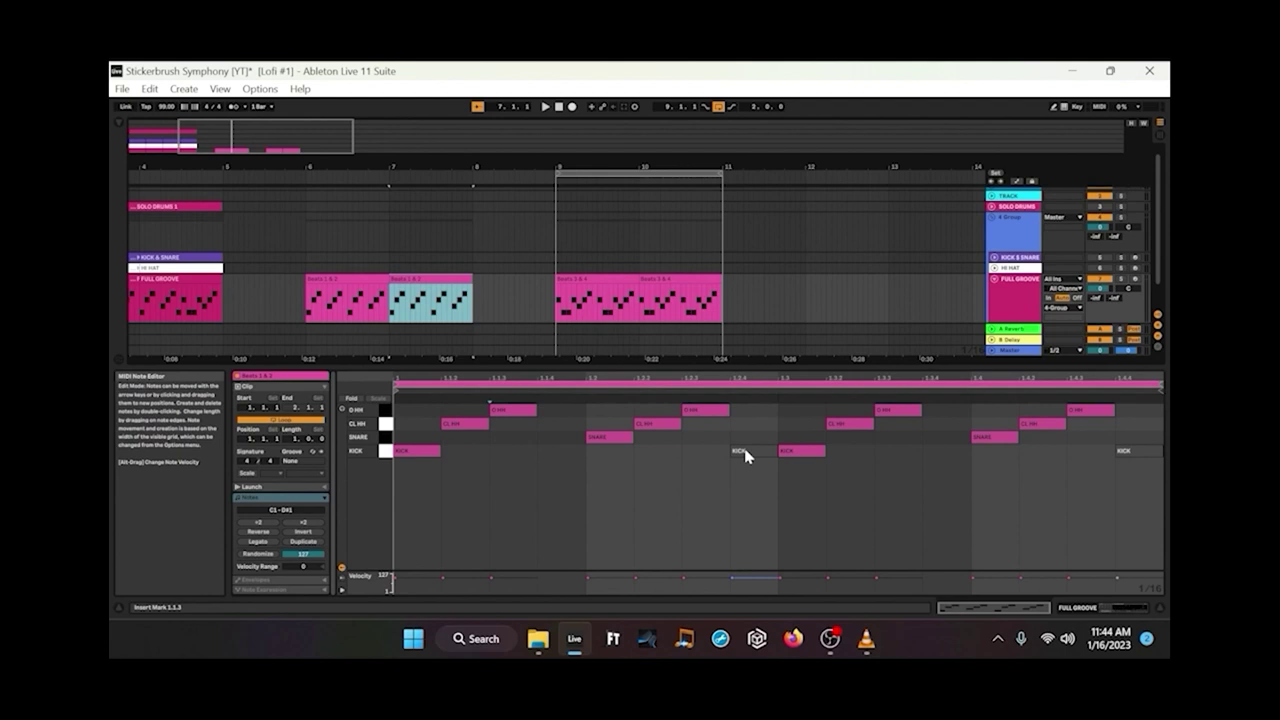
left_click(665, 280)
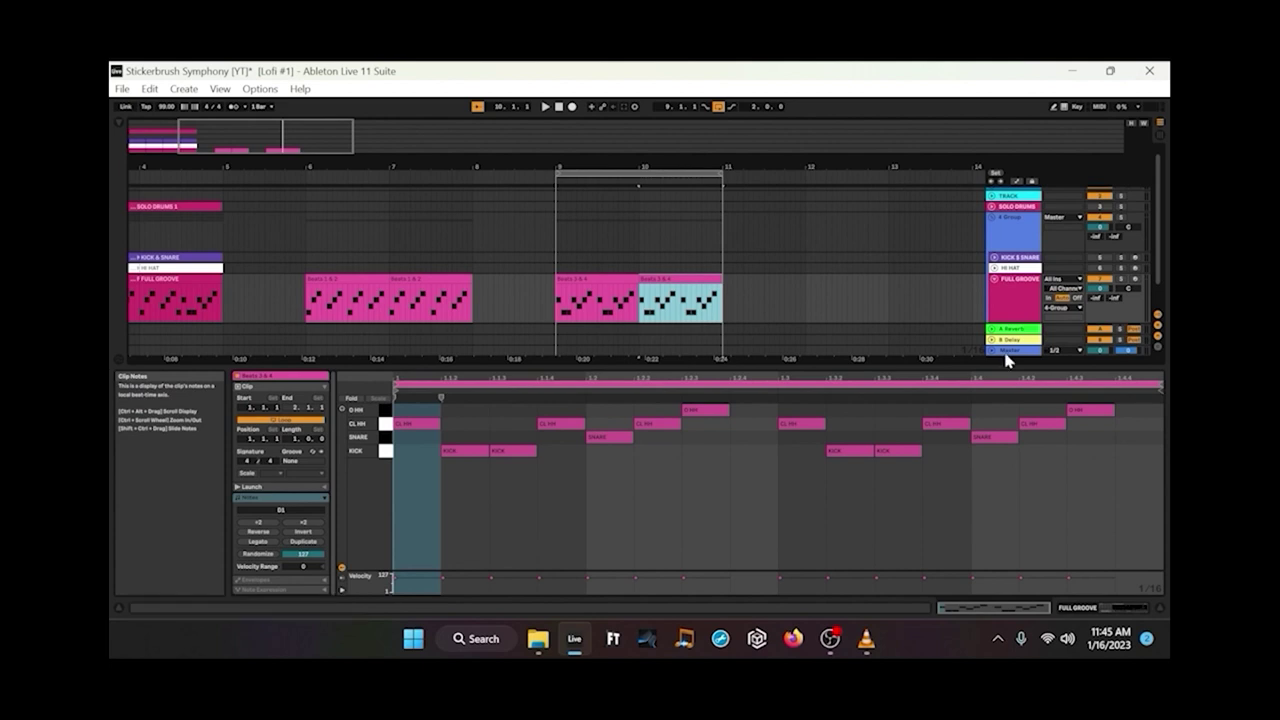
left_click_drag(200, 137, 150, 137)
left_click_drag(130, 323, 211, 287)
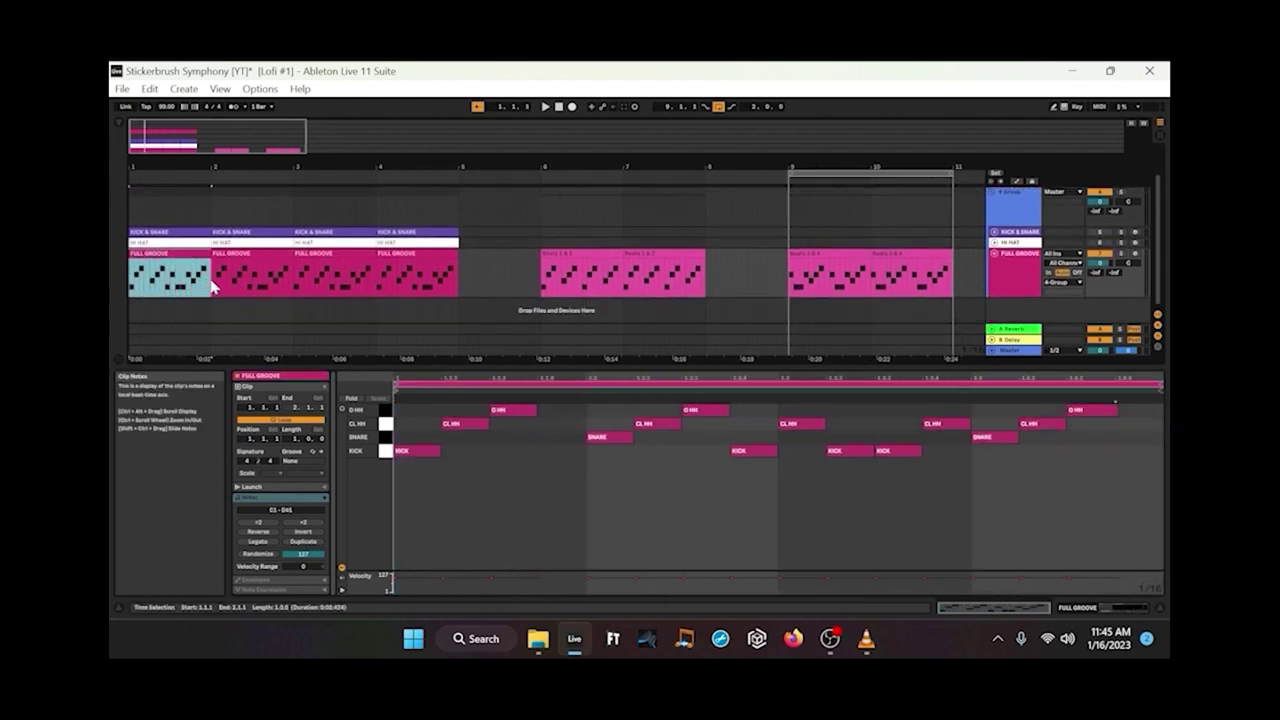